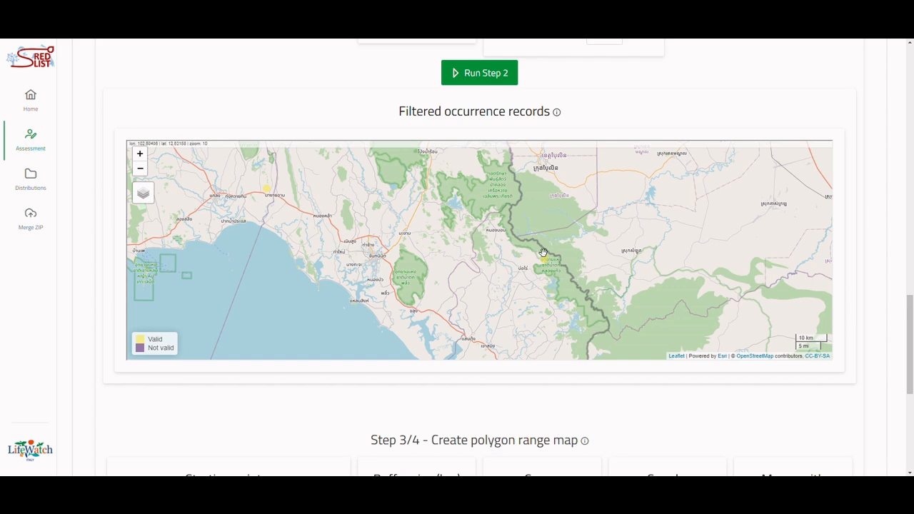
# Create the polygon range map from individual localities with a 20 km buffer, and view the raw range map
pyautogui.scroll(-4, 75, 350)
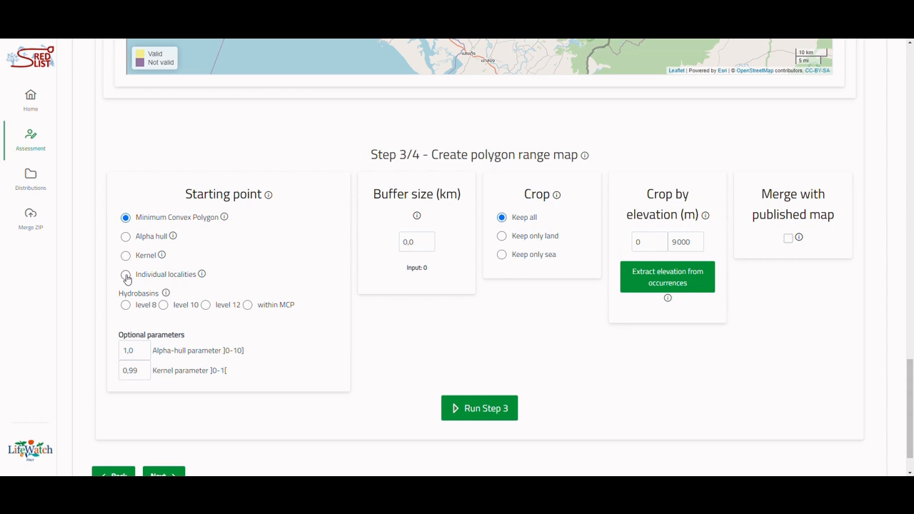
pyautogui.click(126, 277)
pyautogui.click(410, 241)
pyautogui.moveTo(421, 244); pyautogui.dragTo(369, 235)
pyautogui.write('20,0')
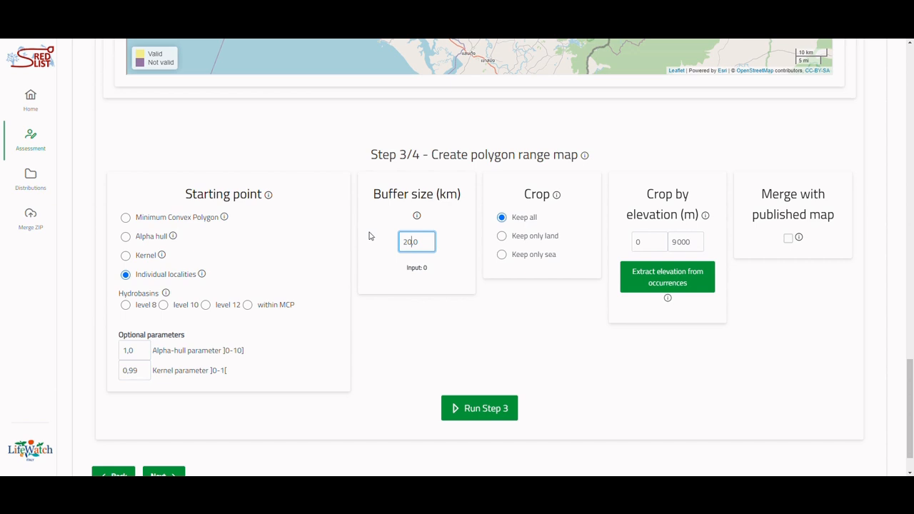
pyautogui.click(506, 408)
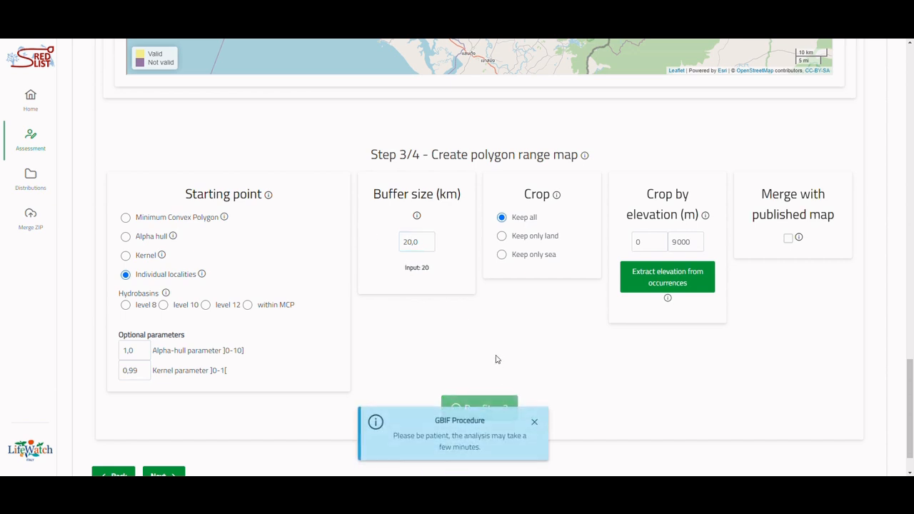
pyautogui.scroll(-4, 497, 360)
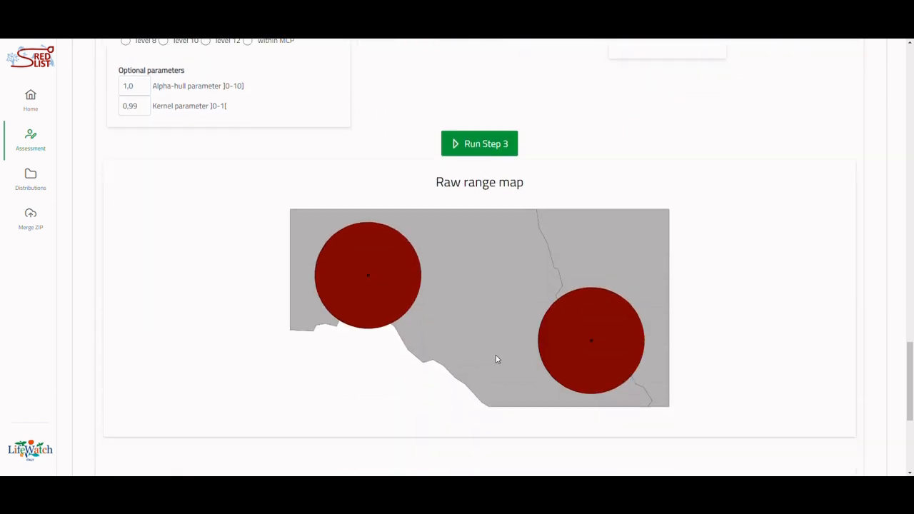
pyautogui.moveTo(373, 300)
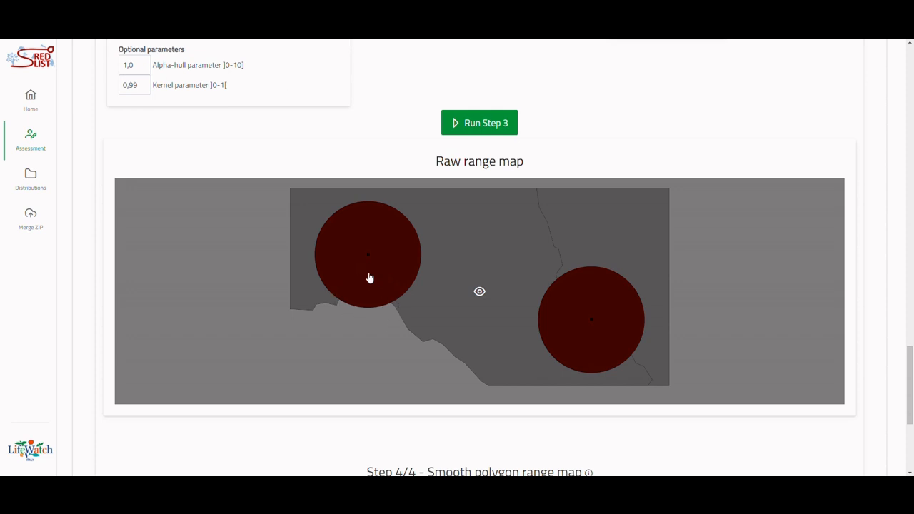
# Crop the buffered individual-localities range to keep only land, and rerun Step 3
pyautogui.scroll(2, 364, 327)
pyautogui.scroll(1, 365, 327)
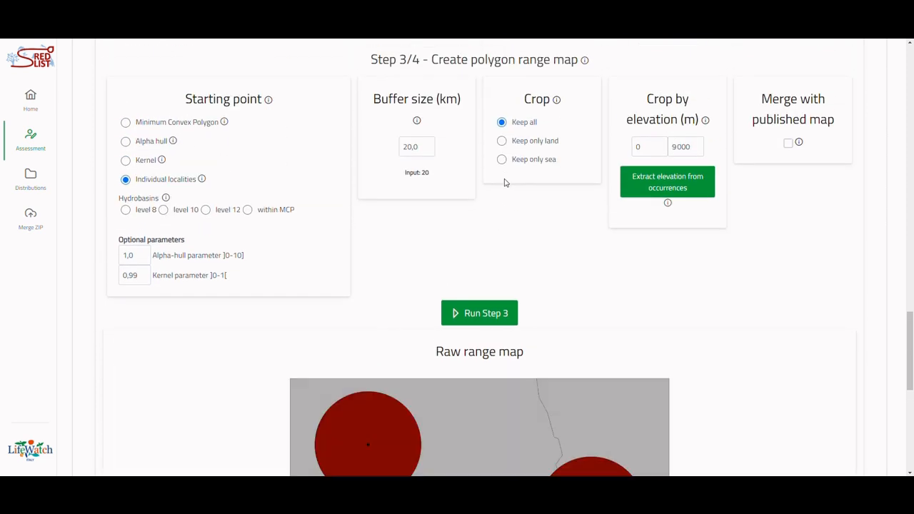
pyautogui.click(502, 142)
pyautogui.click(480, 312)
pyautogui.scroll(-2, 481, 292)
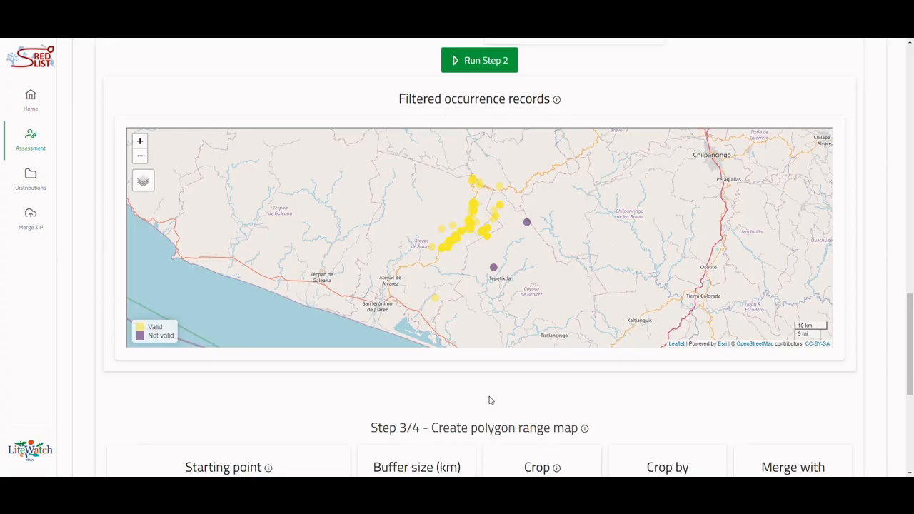
# Generate the raw range map of the filtered occurrences using the Minimum Convex Polygon starting point
pyautogui.scroll(-3, 489, 401)
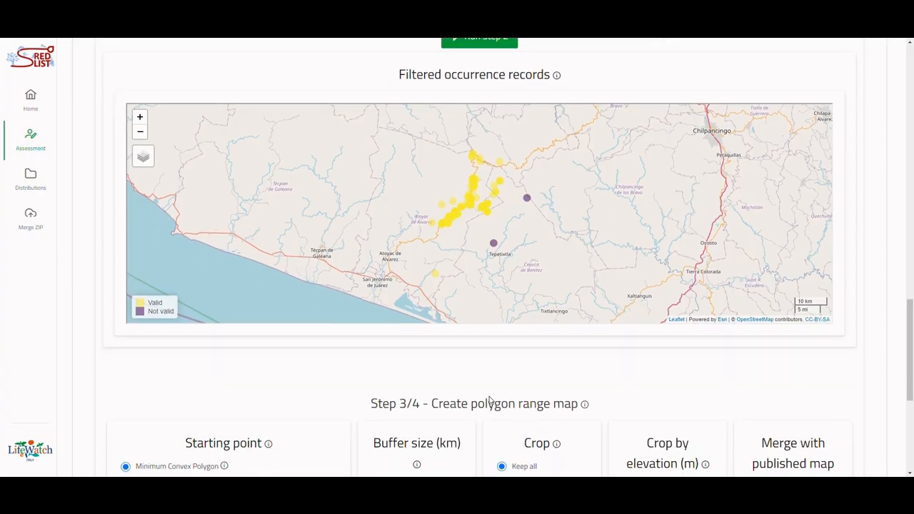
pyautogui.scroll(-1, 222, 365)
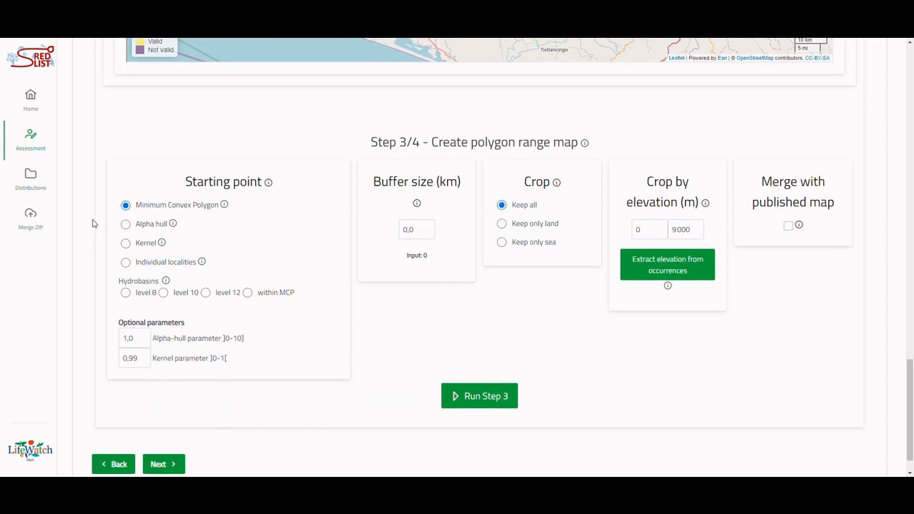
pyautogui.click(477, 396)
pyautogui.scroll(-1, 420, 343)
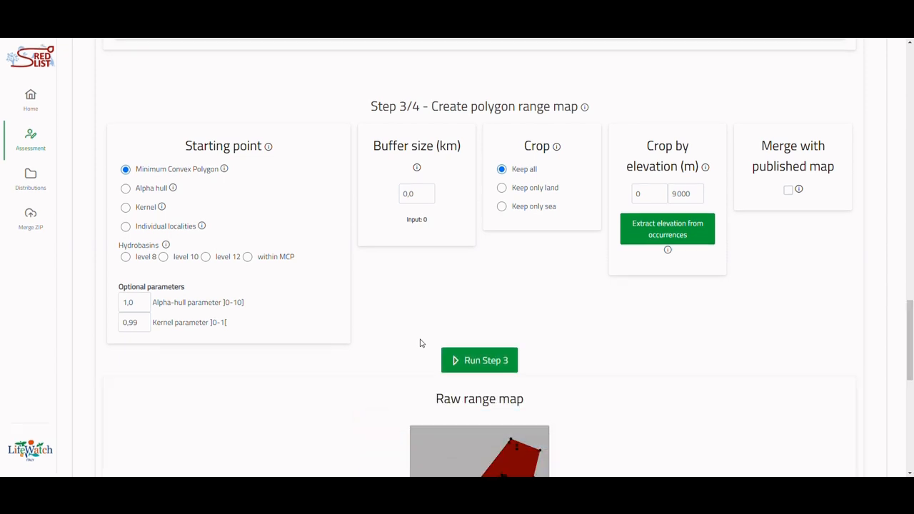
pyautogui.scroll(-3, 420, 343)
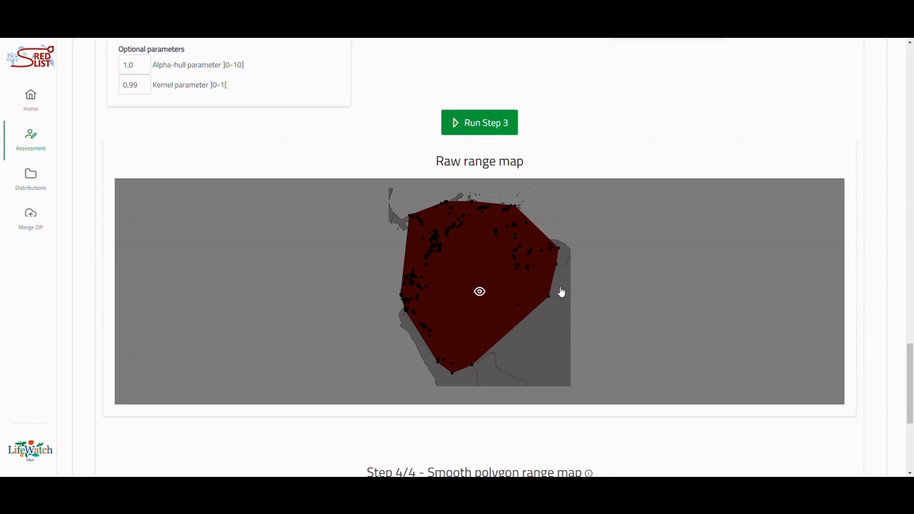
# Switch the starting point to Alpha hull with an alpha-hull parameter of 10, and rerun Step 3
pyautogui.scroll(2, 179, 153)
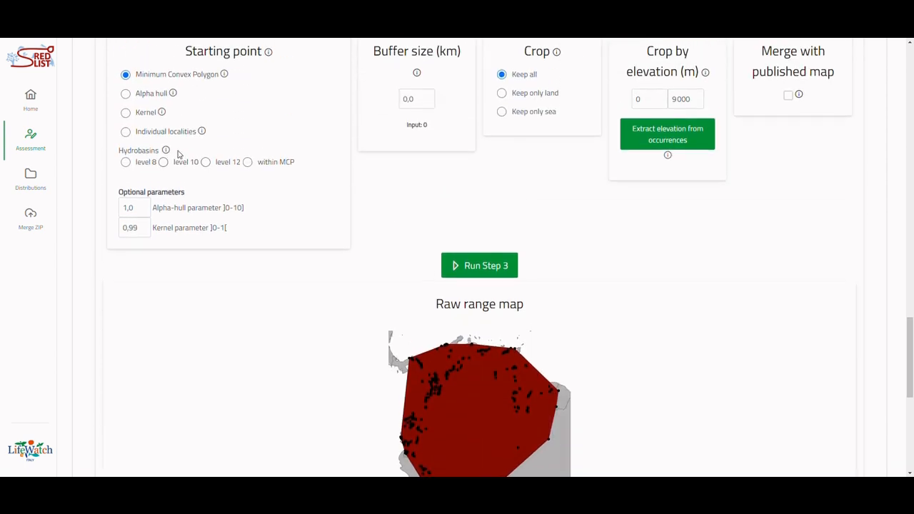
pyautogui.click(126, 94)
pyautogui.click(139, 208)
pyautogui.moveTo(139, 208); pyautogui.dragTo(107, 210)
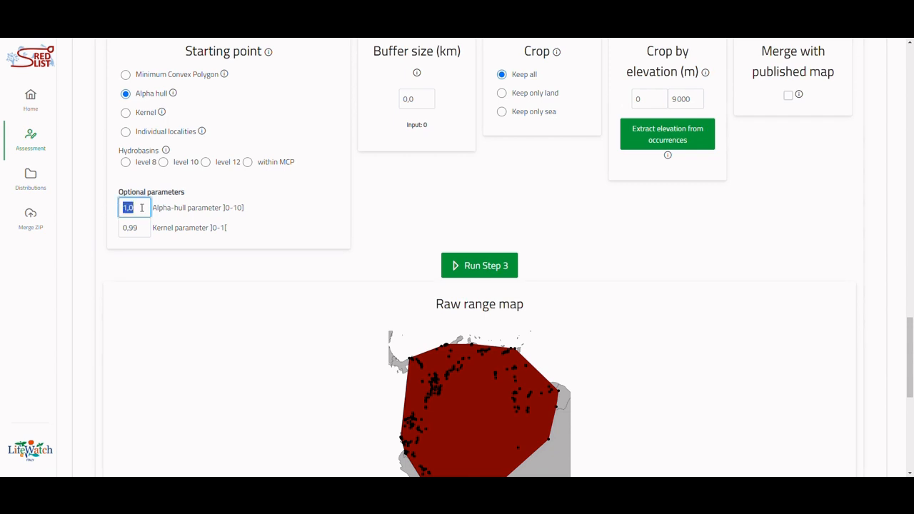
pyautogui.write('10,0')
pyautogui.click(485, 266)
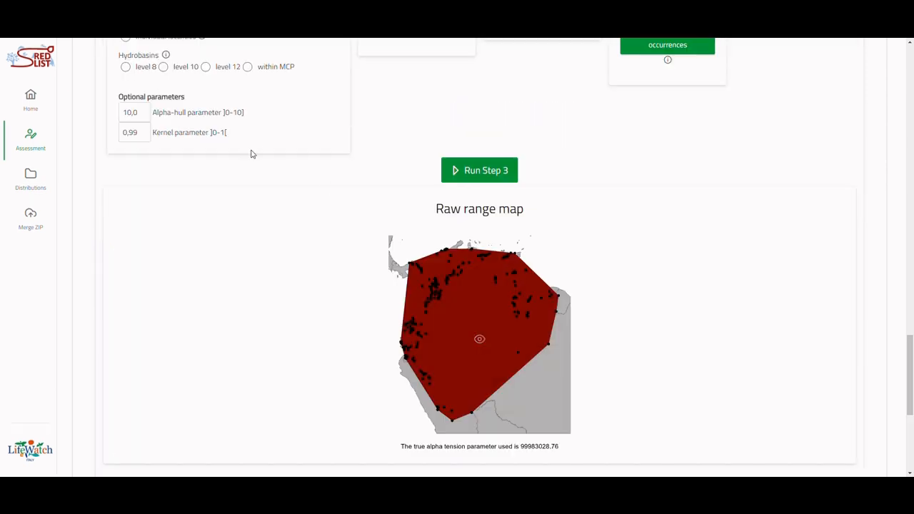
# Set the alpha-hull parameter to 1.0 and regenerate the raw range map
pyautogui.moveTo(140, 114); pyautogui.dragTo(96, 116)
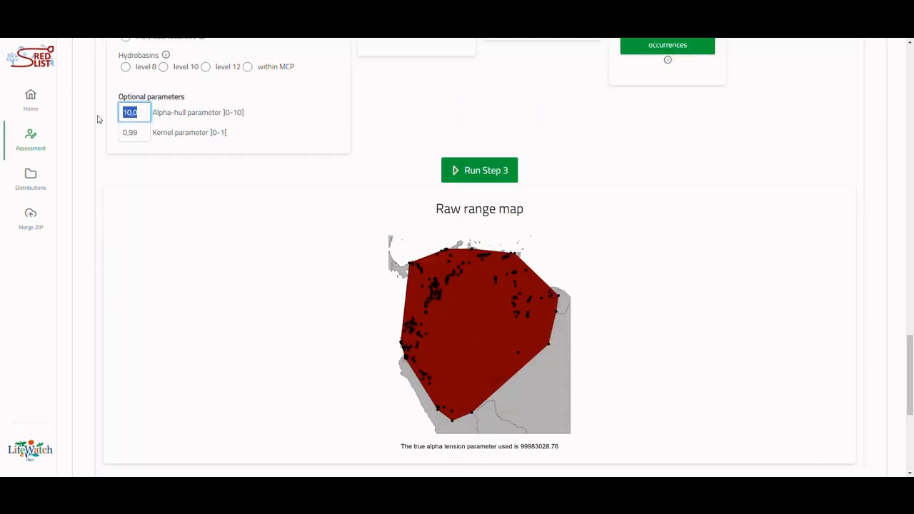
pyautogui.write('1,0')
pyautogui.click(482, 171)
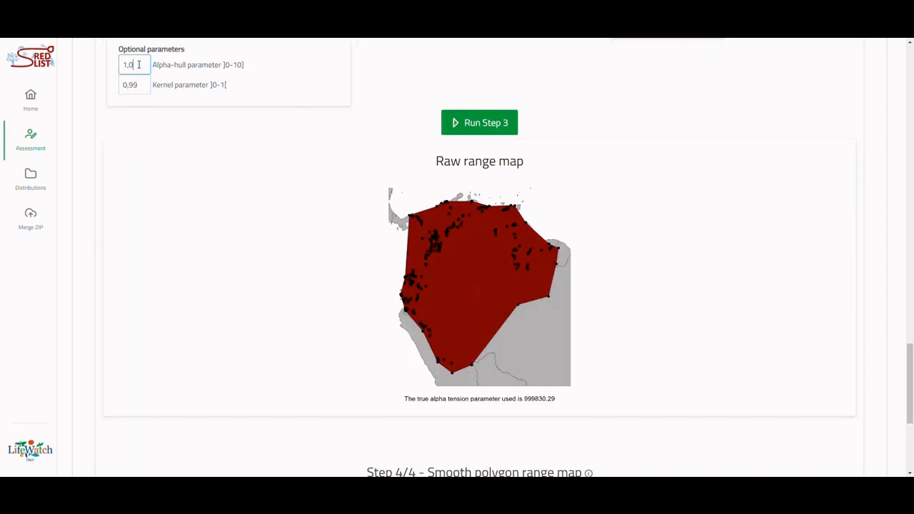
# Set the alpha-hull parameter to 0.8 and regenerate the raw range map
pyautogui.moveTo(137, 65); pyautogui.dragTo(99, 70)
pyautogui.write('0,8')
pyautogui.click(492, 126)
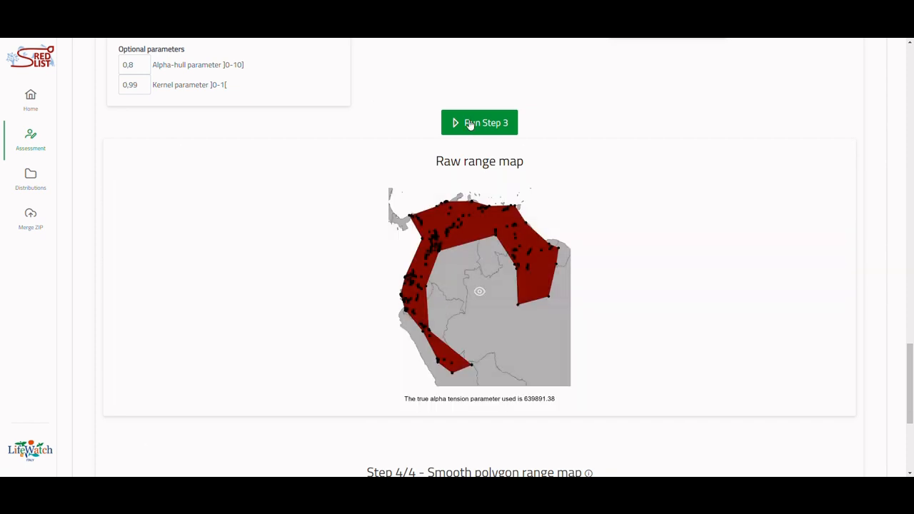
# Add a 50 km buffer to the alpha hull, keep only land, and rerun Step 3
pyautogui.scroll(2, 402, 155)
pyautogui.scroll(1, 402, 155)
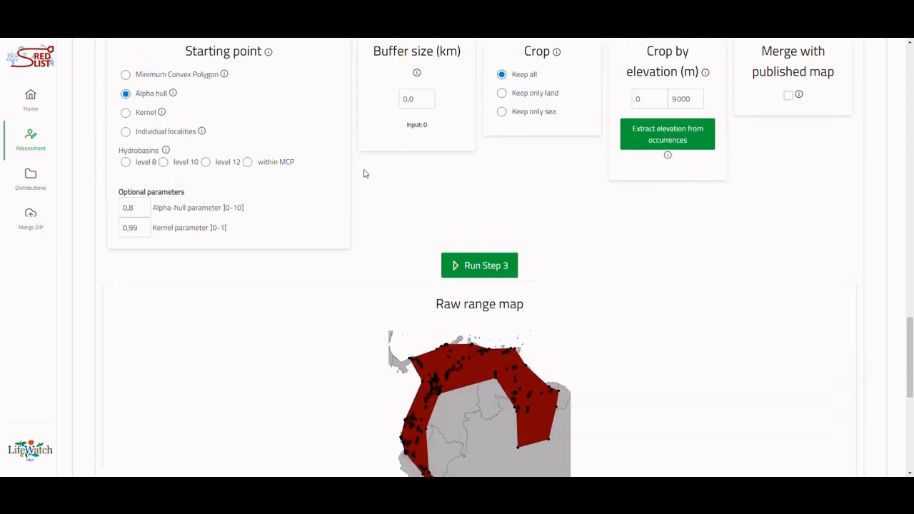
pyautogui.click(432, 94)
pyautogui.moveTo(425, 95); pyautogui.dragTo(372, 101)
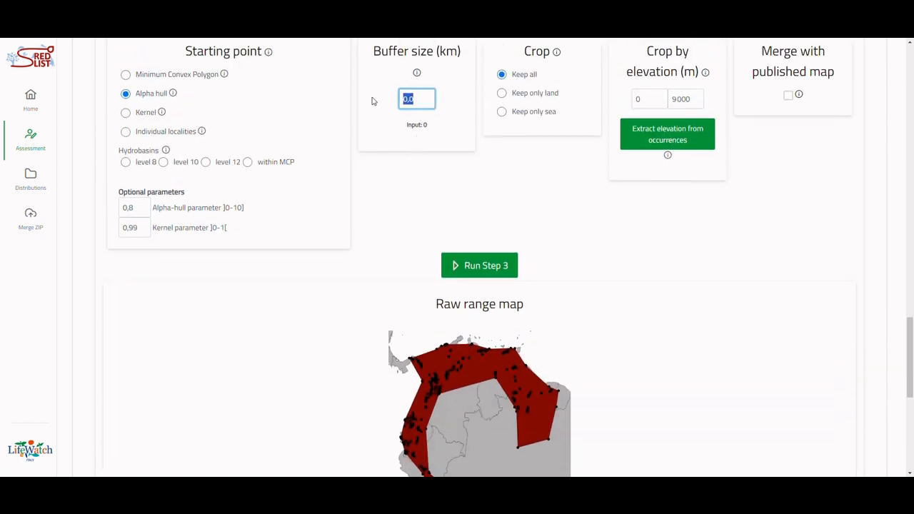
pyautogui.write('50')
pyautogui.click(546, 95)
pyautogui.click(508, 261)
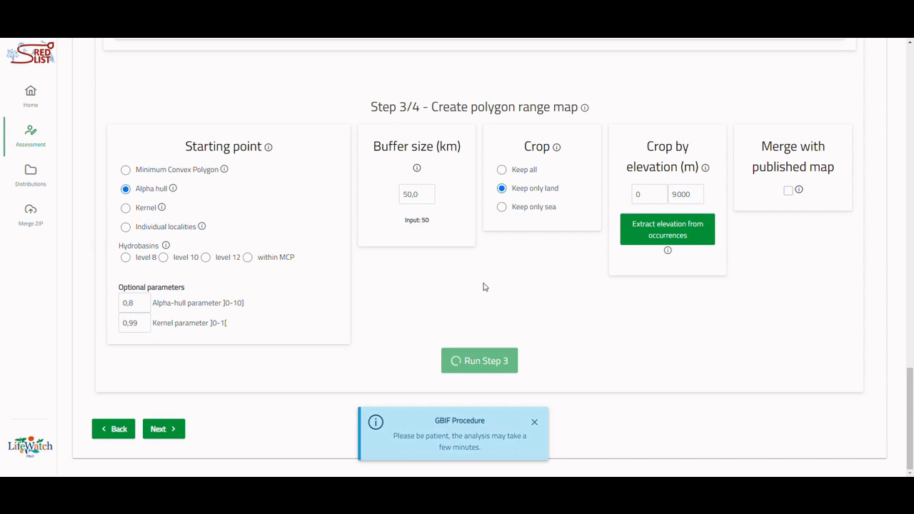
pyautogui.scroll(-3, 486, 286)
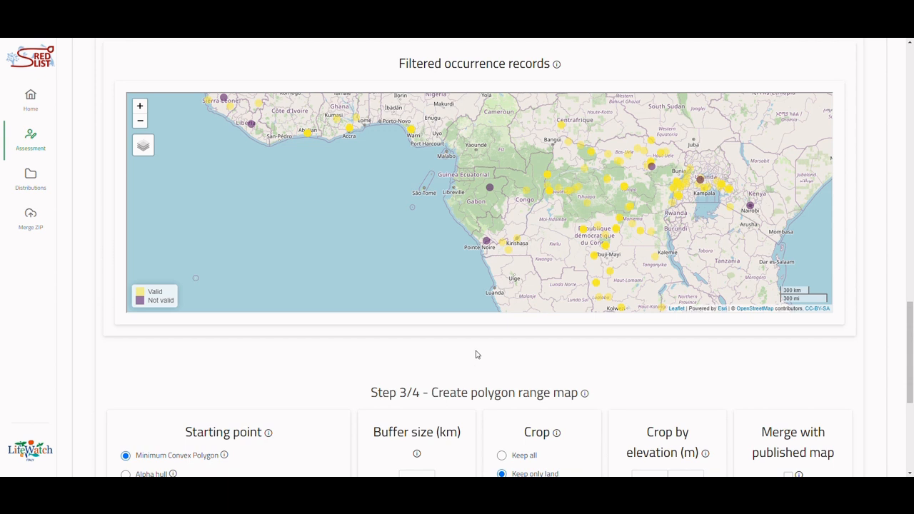
# Generate the raw range map with the Kernel starting point, keeping the kernel parameter at 0.99
pyautogui.scroll(-5, 477, 354)
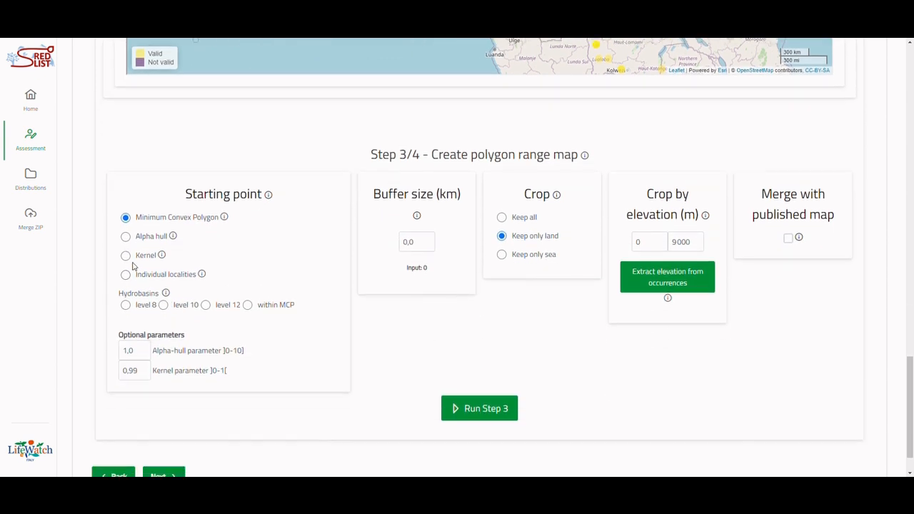
pyautogui.click(125, 256)
pyautogui.click(136, 370)
pyautogui.doubleClick(135, 370)
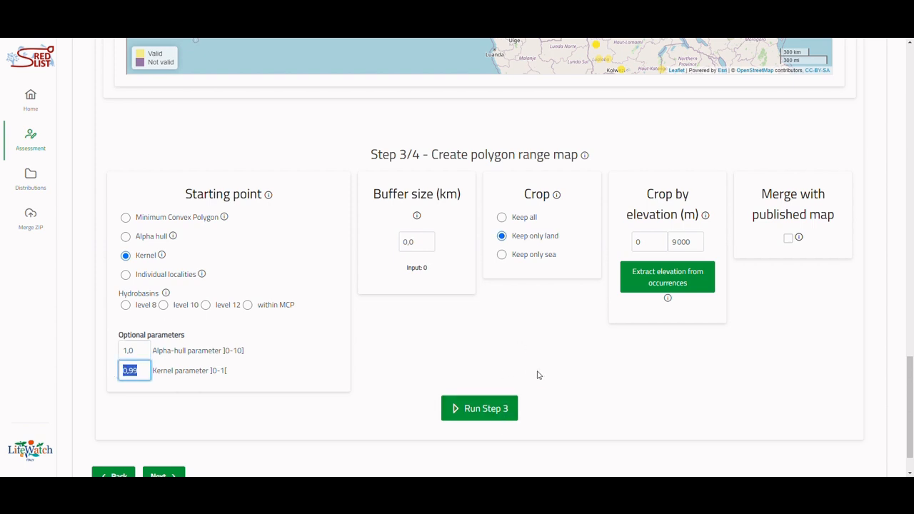
pyautogui.click(485, 415)
pyautogui.scroll(-1, 474, 352)
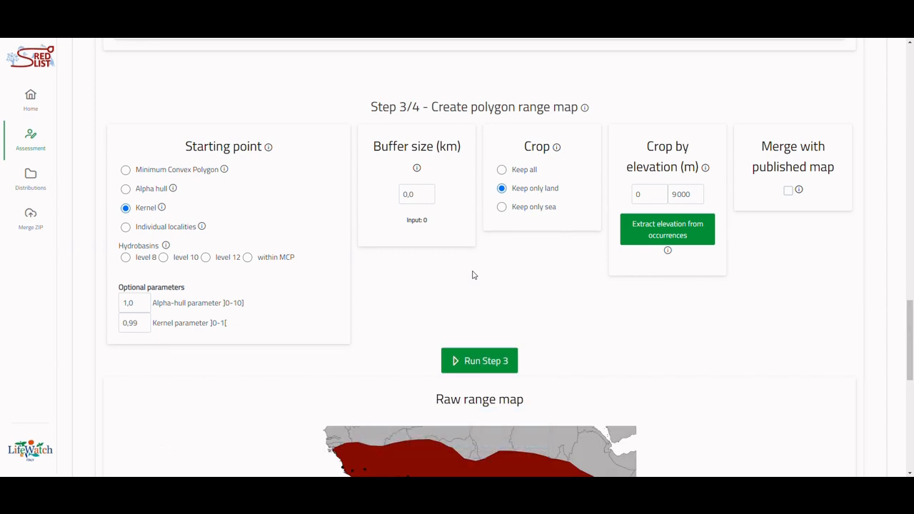
pyautogui.scroll(-2, 500, 250)
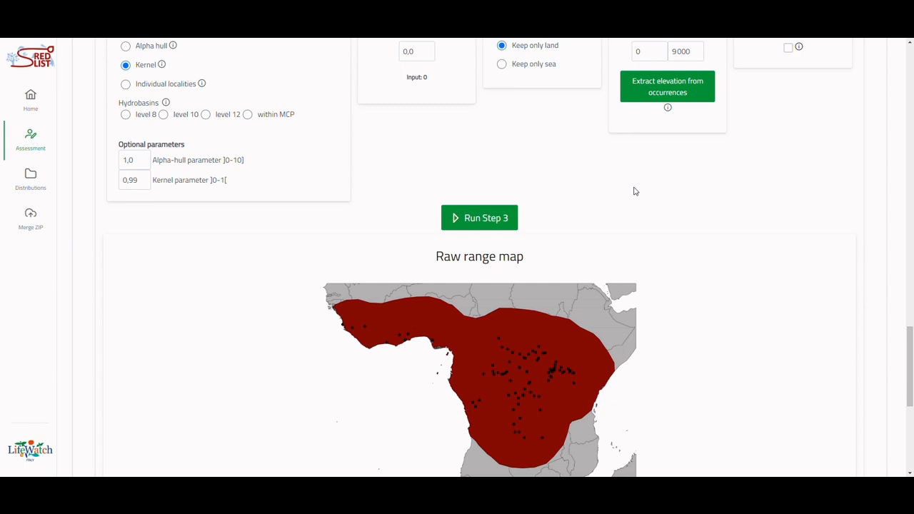
# Set the kernel parameter to 0.9 and regenerate the raw range map
pyautogui.moveTo(398, 329)
pyautogui.click(139, 180)
pyautogui.press('BackSpace')
pyautogui.click(474, 217)
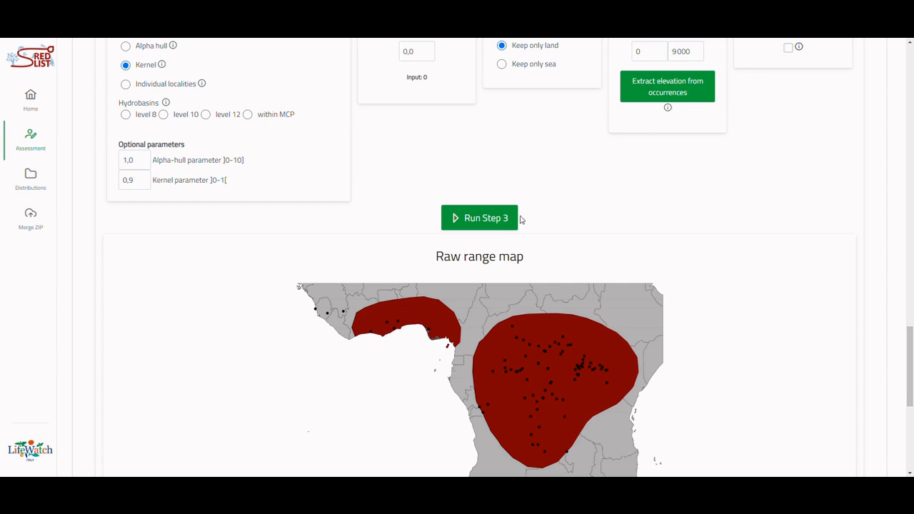
# Set the kernel parameter to 0.8 and regenerate the raw range map
pyautogui.moveTo(129, 180); pyautogui.dragTo(154, 185)
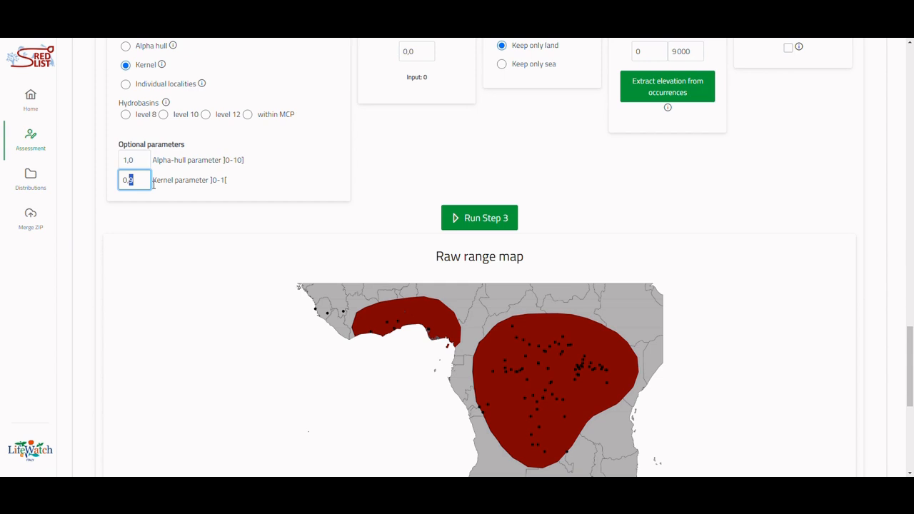
pyautogui.write('8')
pyautogui.click(483, 219)
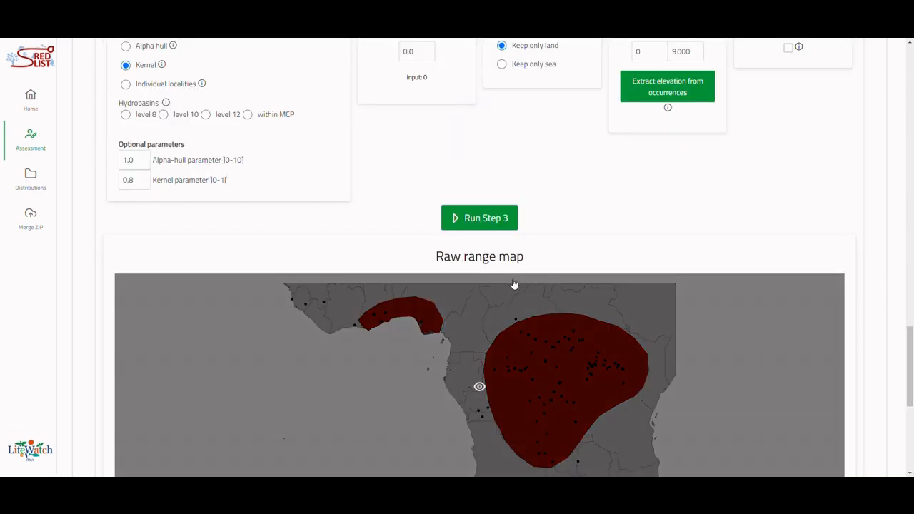
pyautogui.scroll(2, 526, 228)
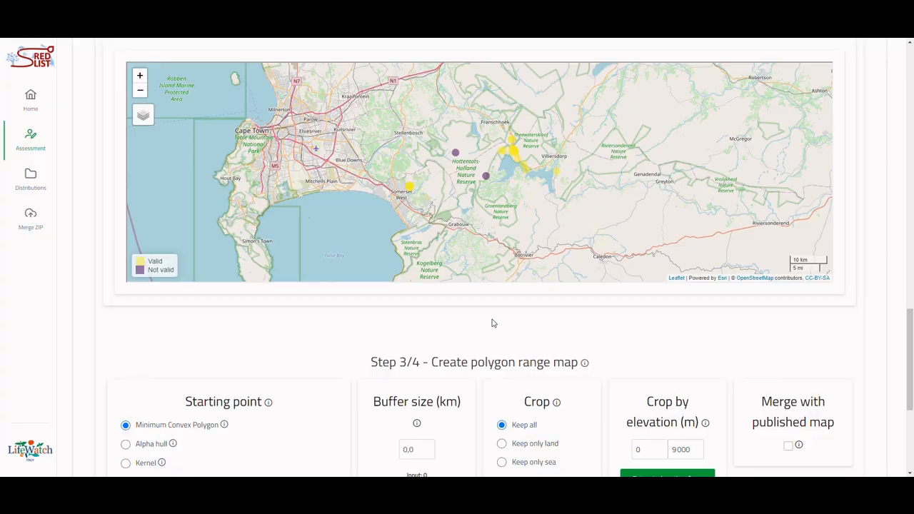
# Create the range map from level 8 hydrobasins and view the raw range map
pyautogui.scroll(-3, 491, 321)
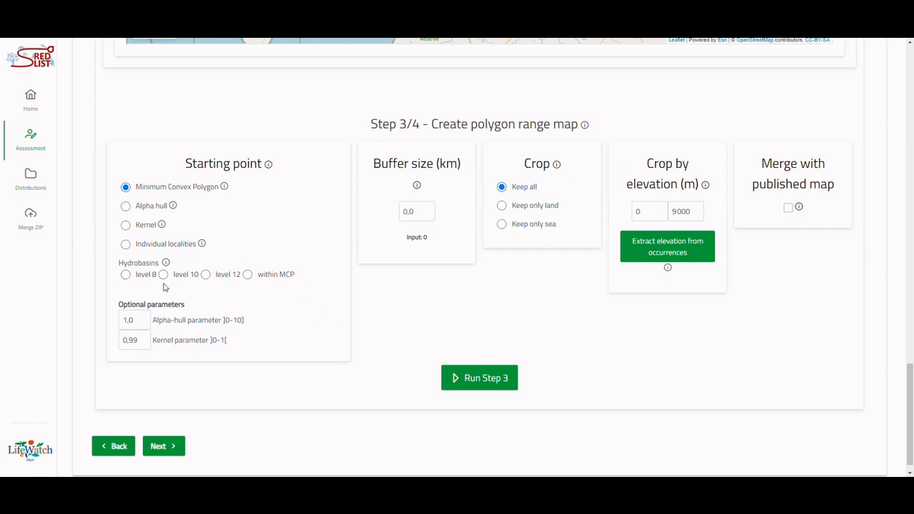
pyautogui.click(126, 275)
pyautogui.scroll(-1, 490, 322)
pyautogui.click(504, 362)
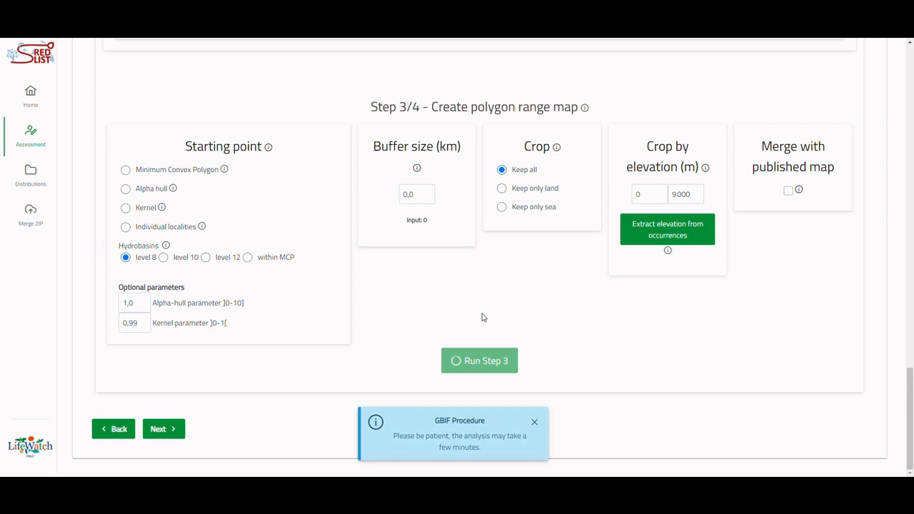
pyautogui.scroll(-3, 482, 317)
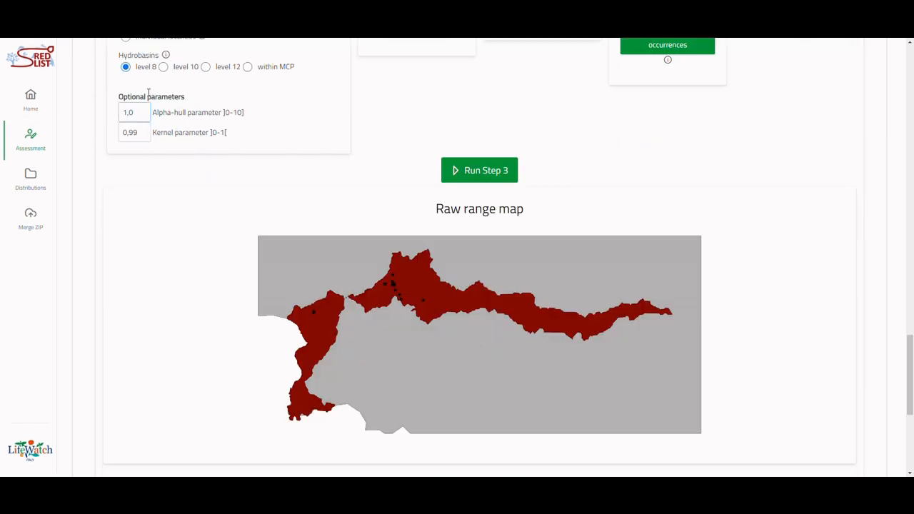
# Switch the starting point to level 12 hydrobasins and rerun Step 3
pyautogui.click(206, 68)
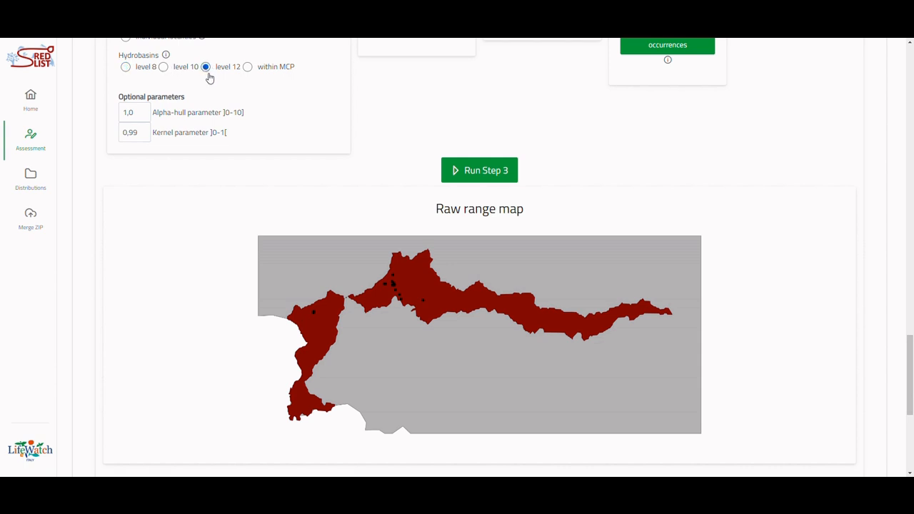
pyautogui.click(497, 178)
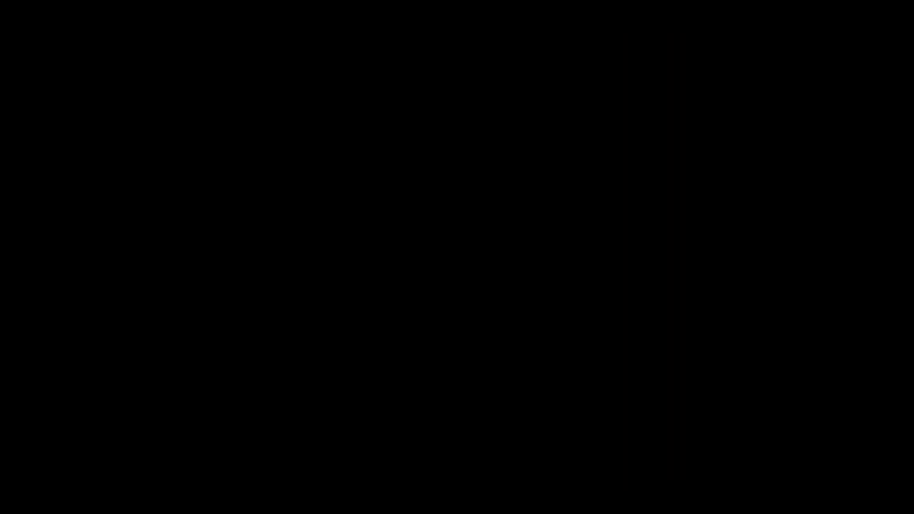
pyautogui.scroll(-3, 527, 365)
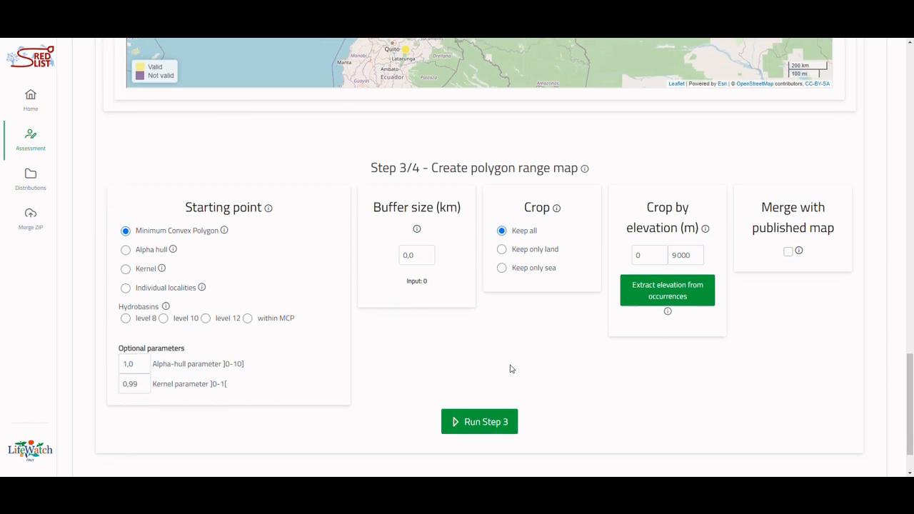
# Generate the range map using level 8 hydrobasins as the starting point and view the resulting raw range map
pyautogui.click(140, 319)
pyautogui.click(499, 423)
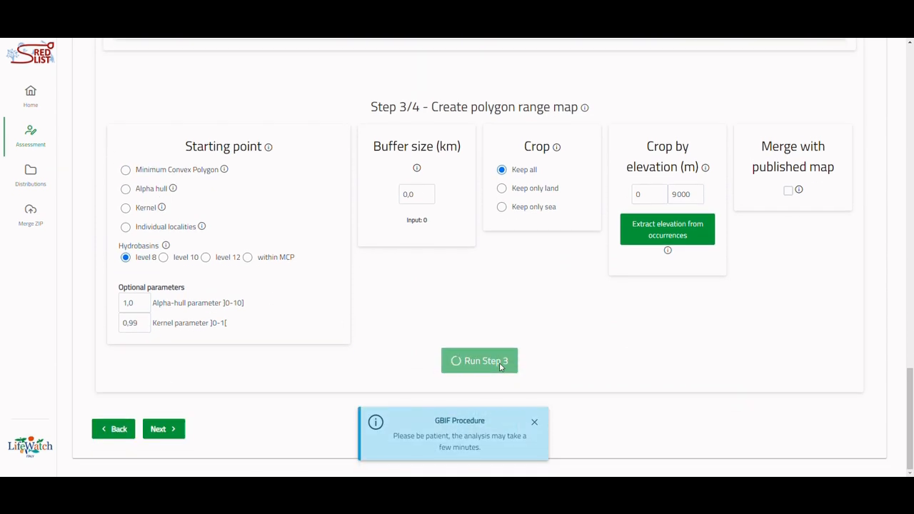
pyautogui.scroll(-3, 503, 414)
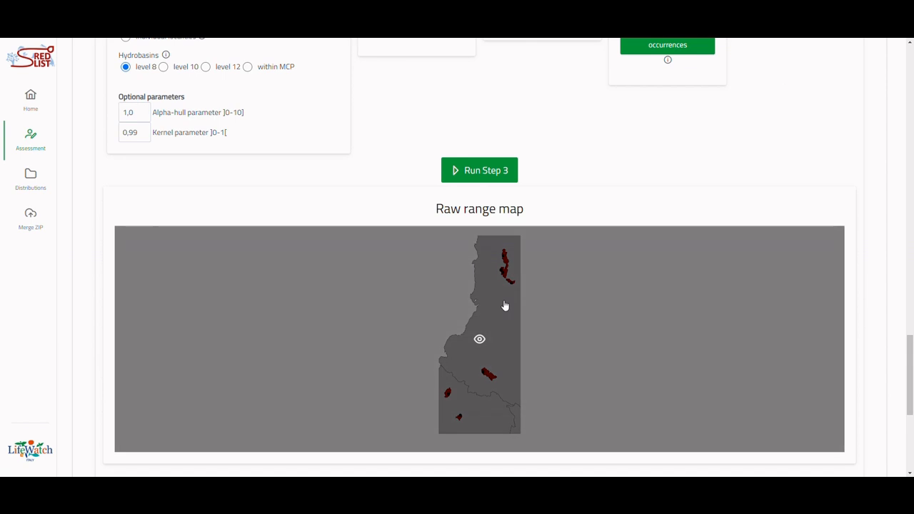
# Switch the starting point to hydrobasins within MCP, rerun Step 3 and view the raw range map
pyautogui.scroll(1, 398, 208)
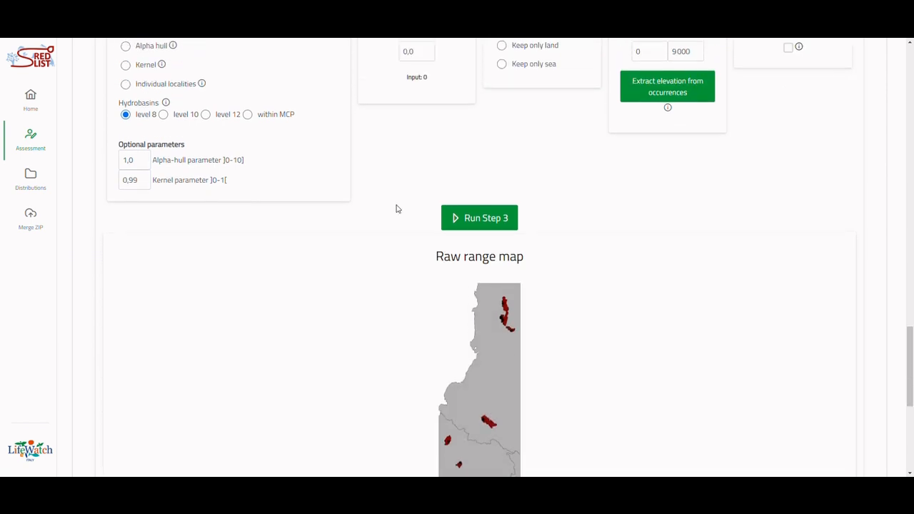
pyautogui.click(247, 114)
pyautogui.scroll(-1, 481, 173)
pyautogui.click(481, 171)
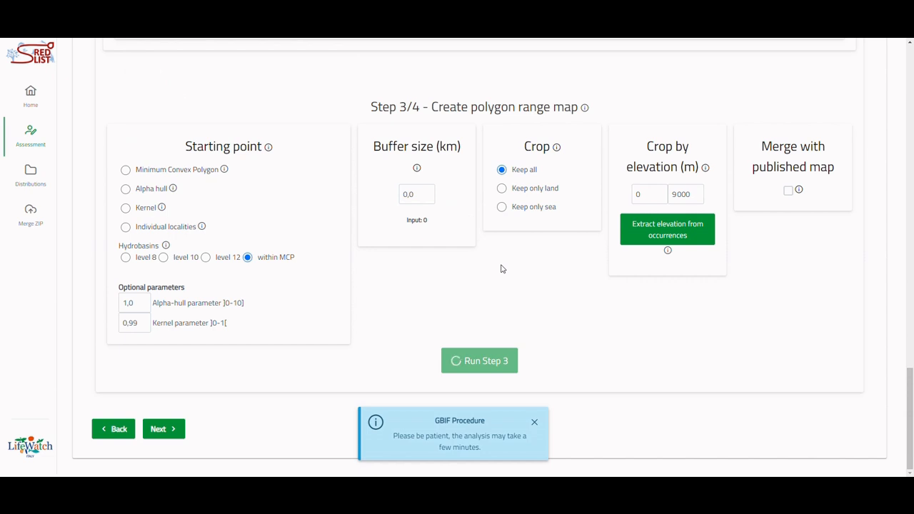
pyautogui.scroll(-4, 502, 266)
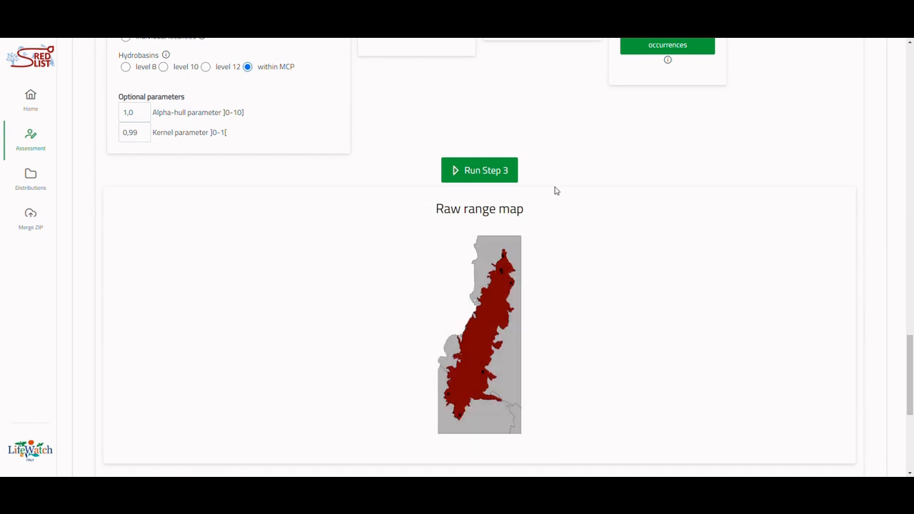
pyautogui.scroll(4, 564, 204)
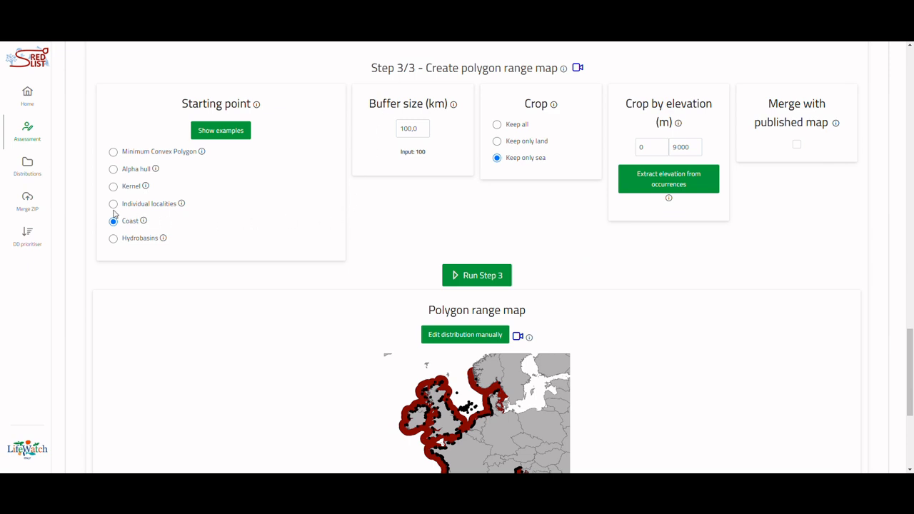
# Examine the polygon range map built from the coast starting point, along with its buffer size and sea-only crop settings
pyautogui.scroll(-2, 79, 241)
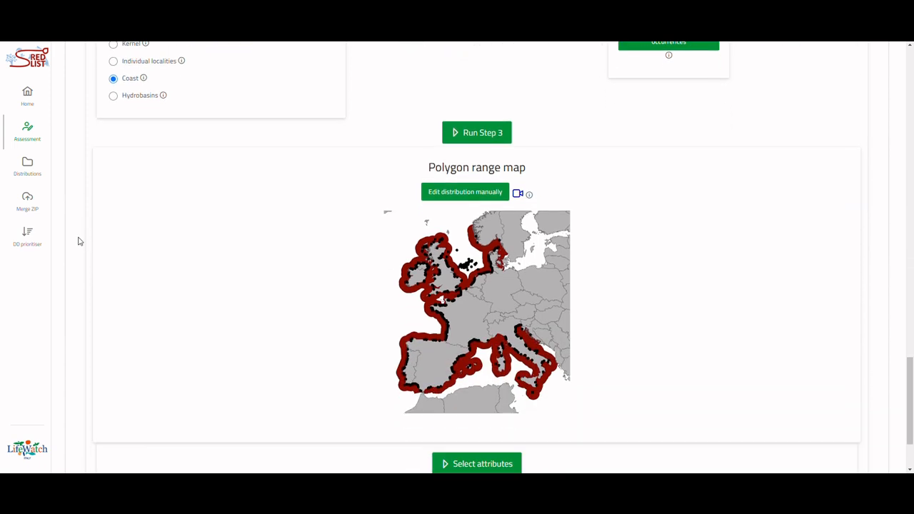
pyautogui.scroll(2, 79, 241)
pyautogui.doubleClick(399, 127)
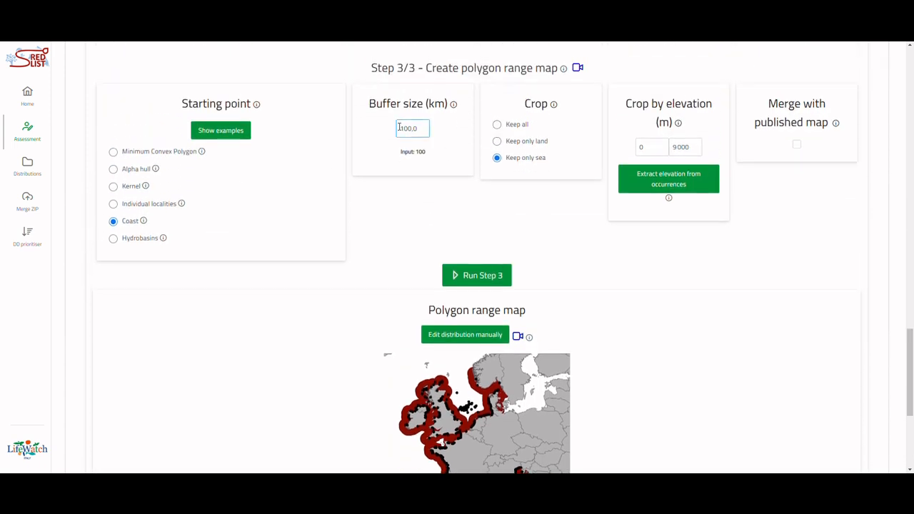
pyautogui.click(531, 163)
pyautogui.scroll(-3, 527, 190)
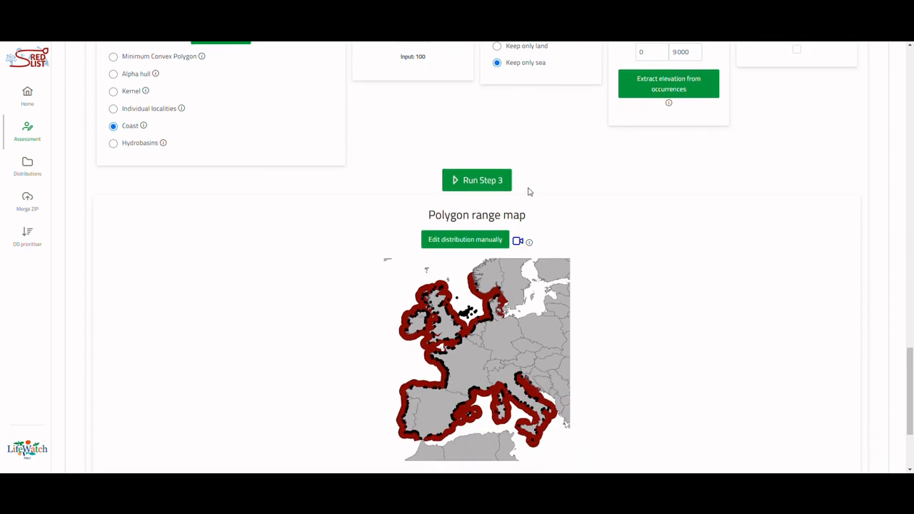